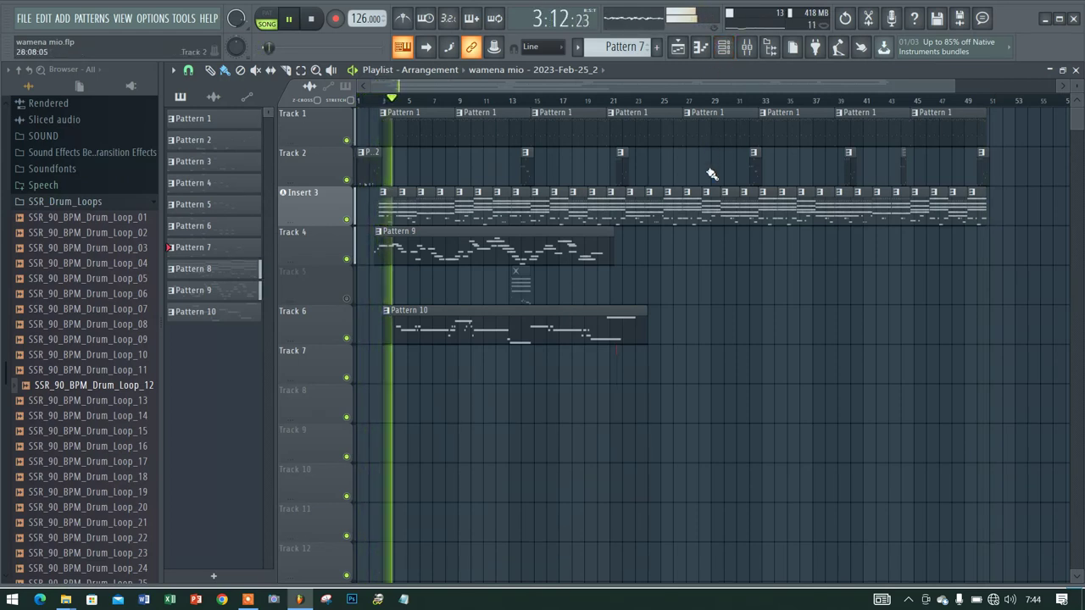
Step: Stop the song playback and bring up Pattern 1 in the channel rack
left_click(725, 48)
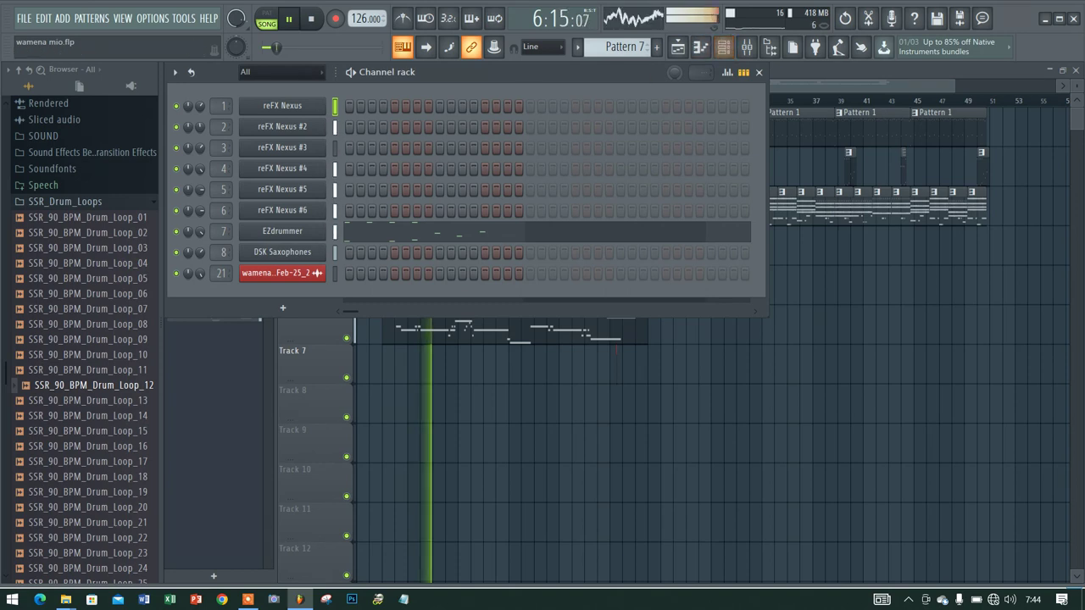
left_click(319, 19)
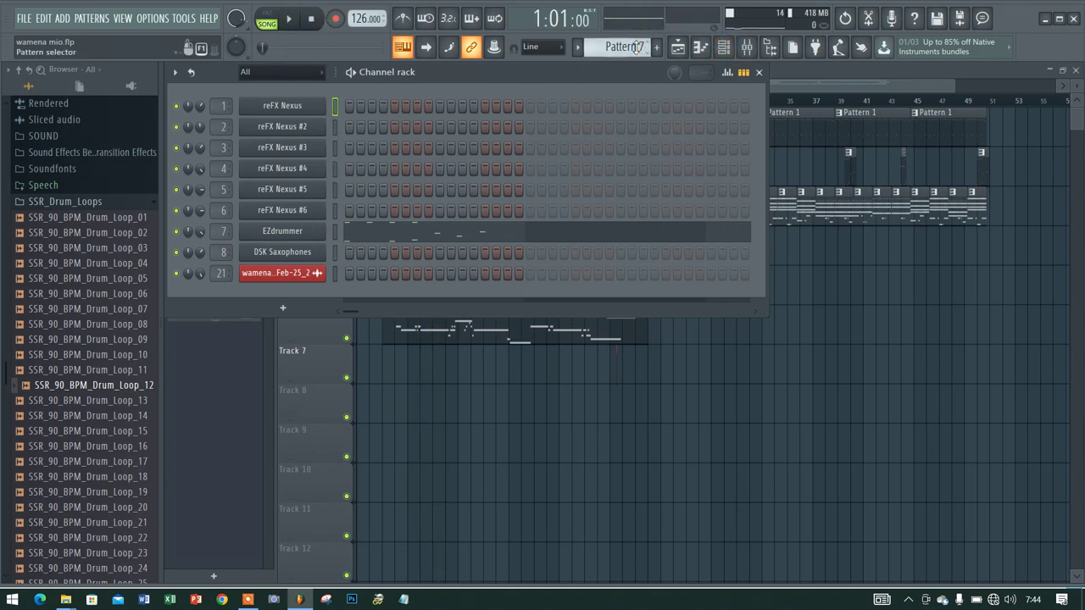
left_click_drag(637, 47, 638, 64)
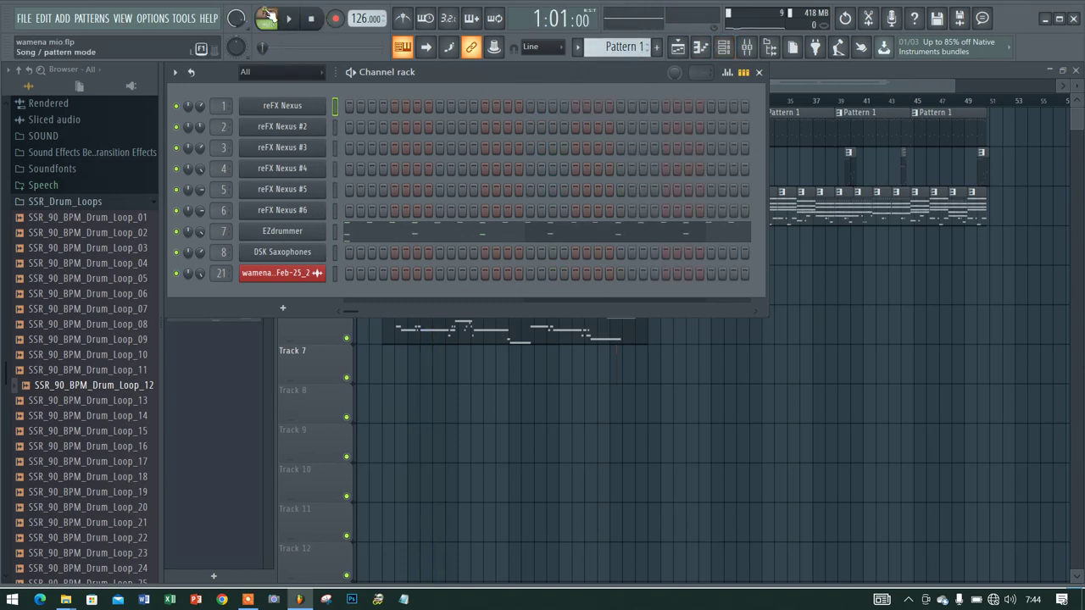
Step: Play Pattern 1 in pattern mode with the drum kit of the EZdrummer channel open
left_click(298, 236)
left_click(559, 155)
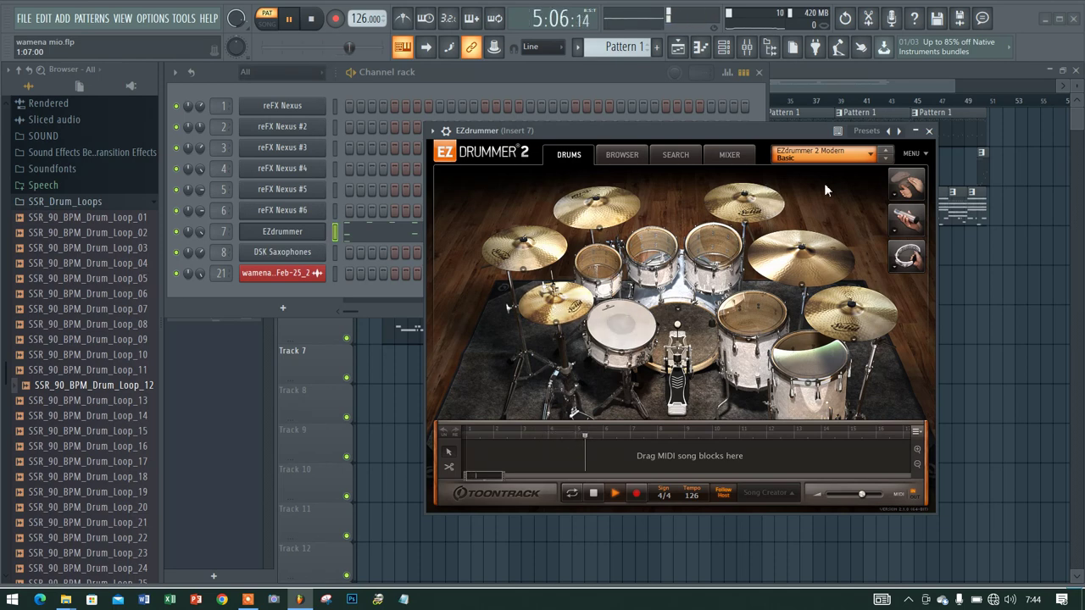
left_click(335, 20)
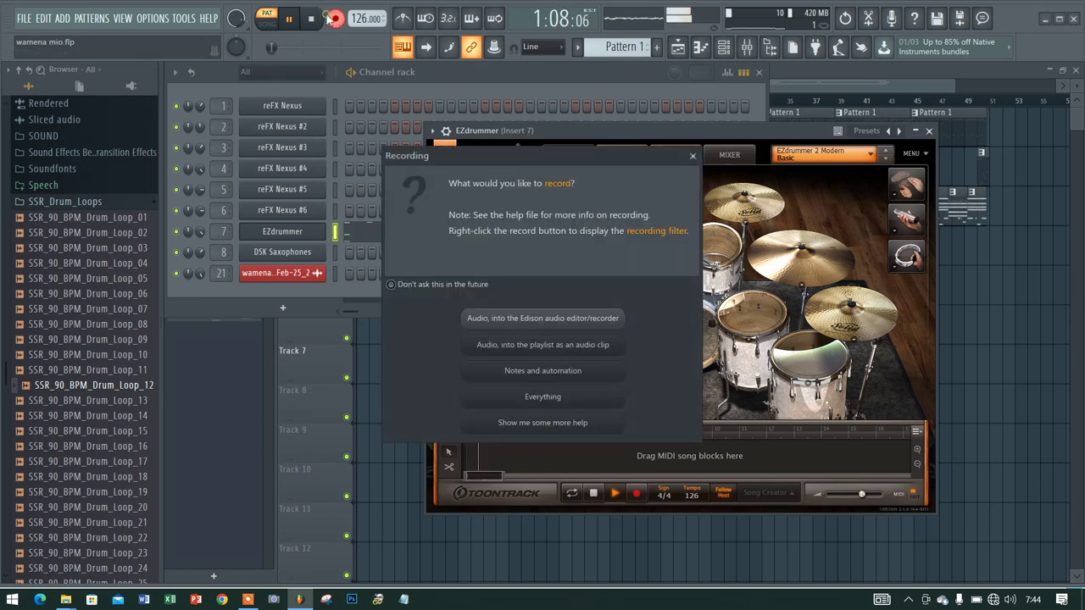
left_click(692, 156)
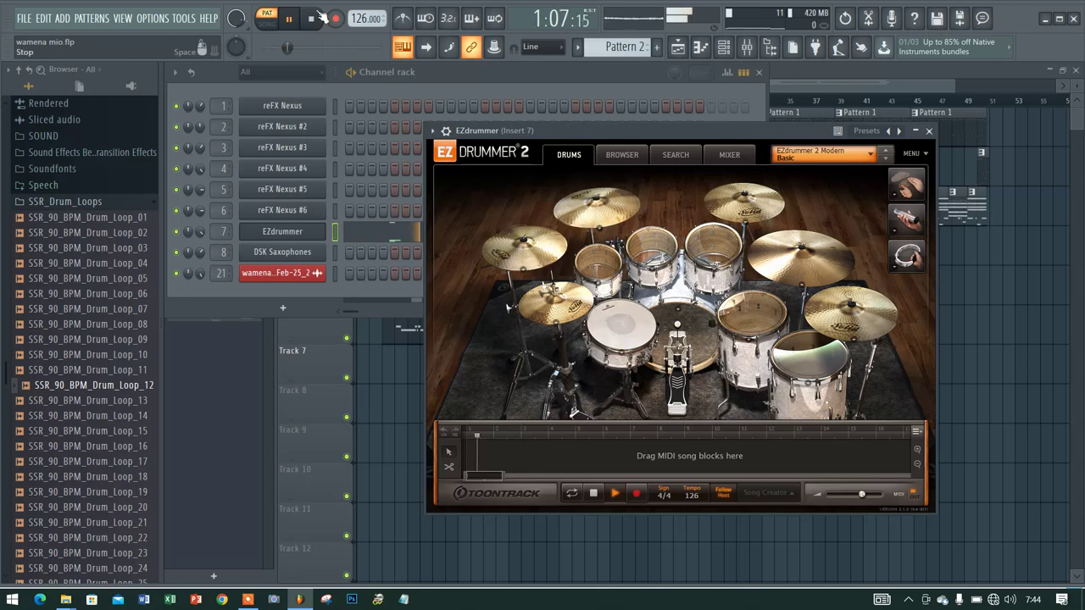
Step: Audition the EZdrummer parts of Patterns 2, 3 and 4 one after another, stopping playback after each
left_click(312, 18)
scroll(619, 49, "down", 1)
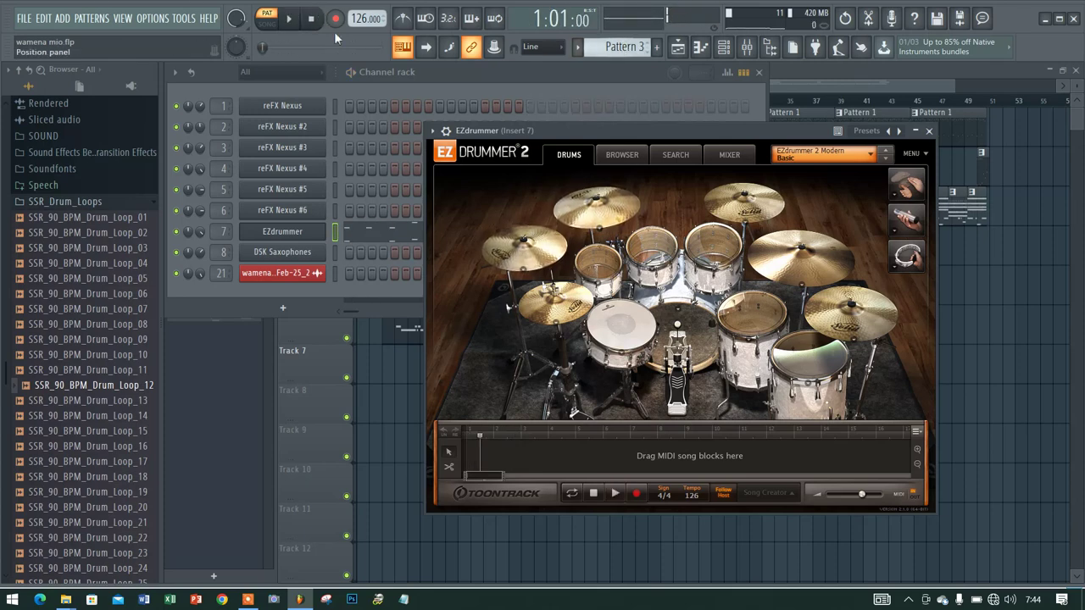
left_click(291, 18)
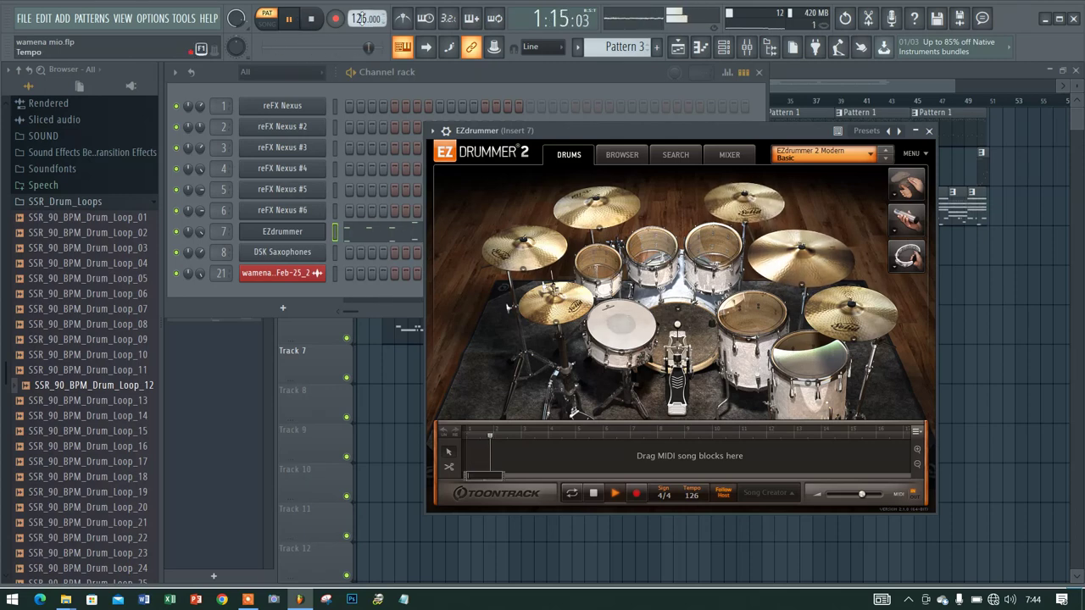
left_click(313, 18)
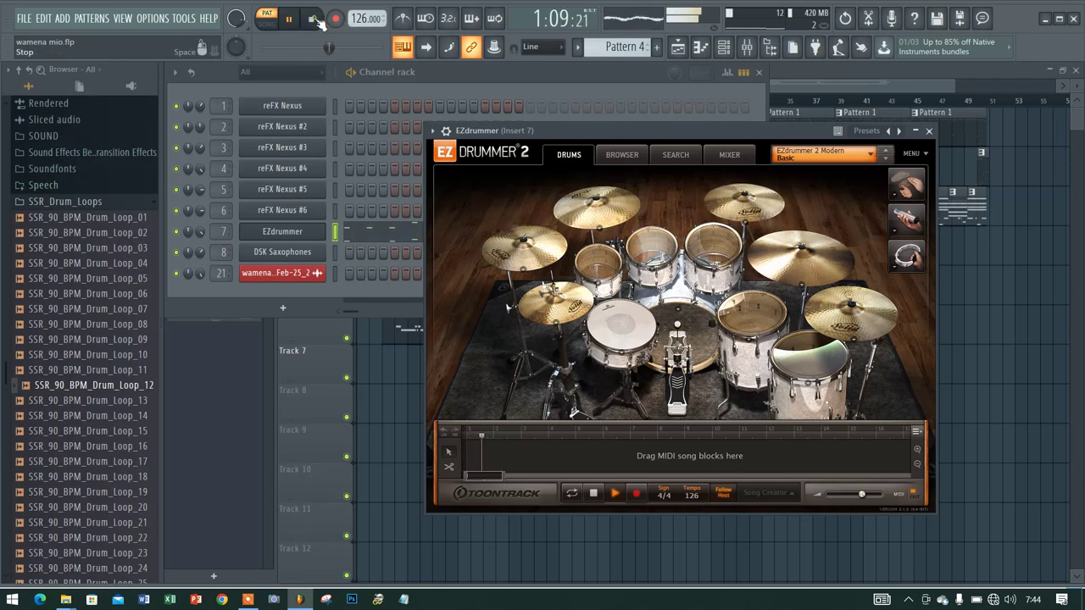
left_click(314, 18)
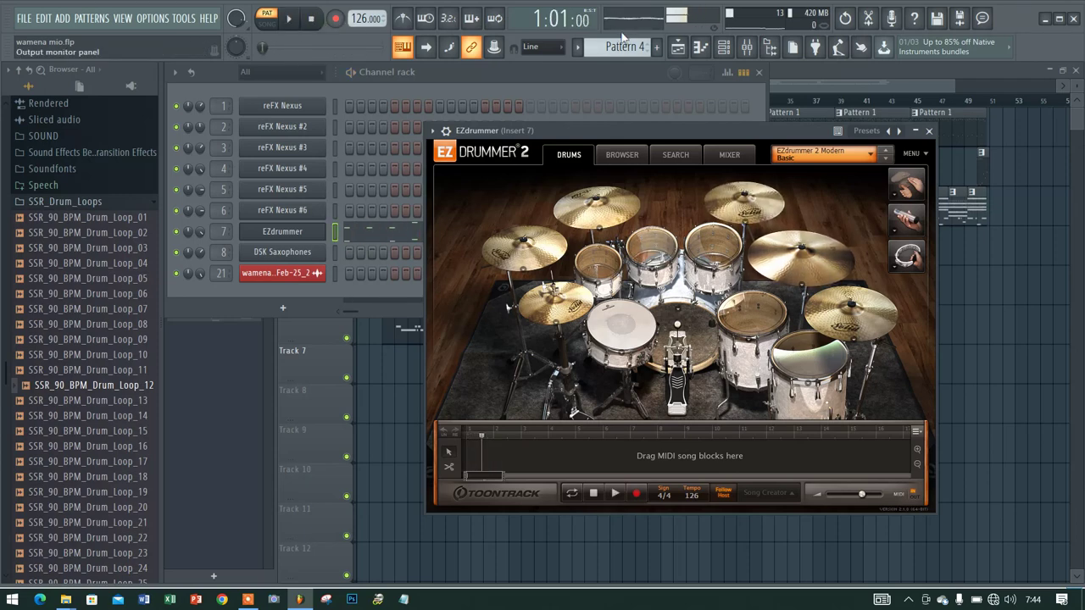
Step: Audition the EZdrummer parts of Patterns 5, 6 and 7 in turn, stopping playback after each
left_click(300, 20)
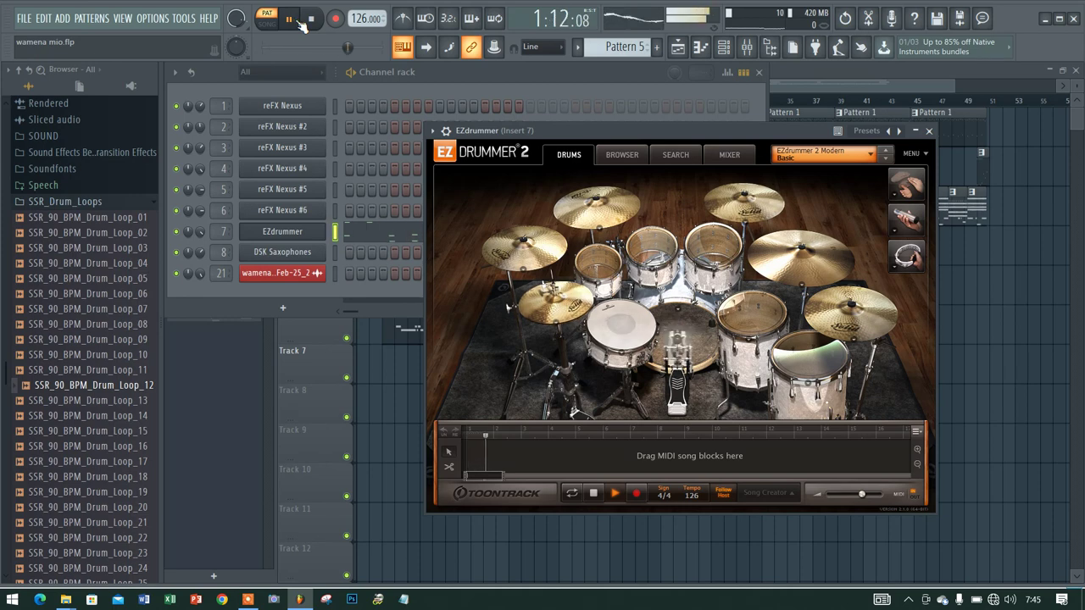
left_click(310, 19)
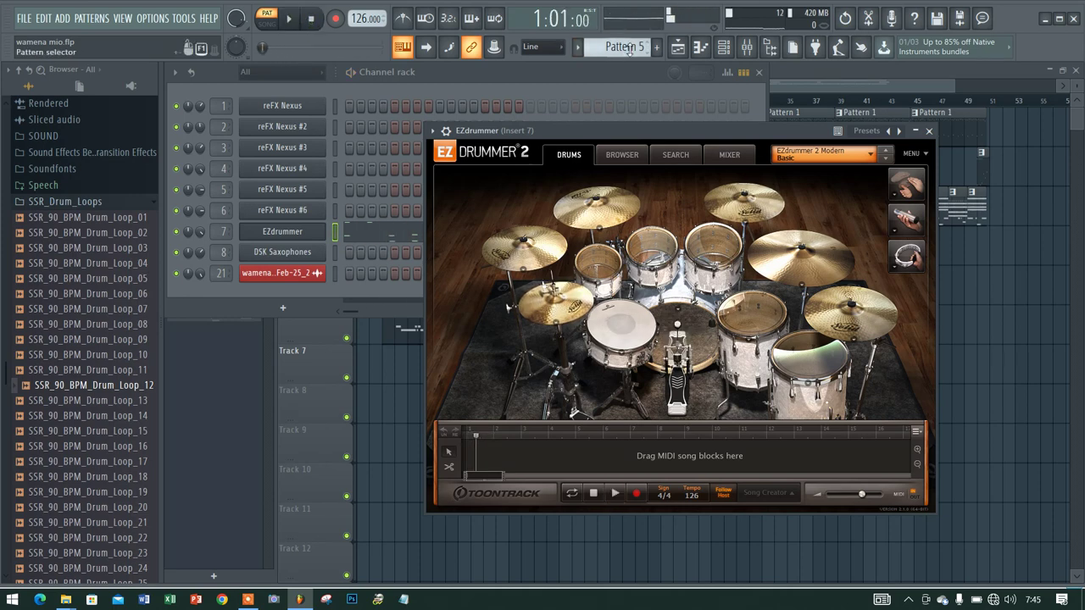
left_click(291, 20)
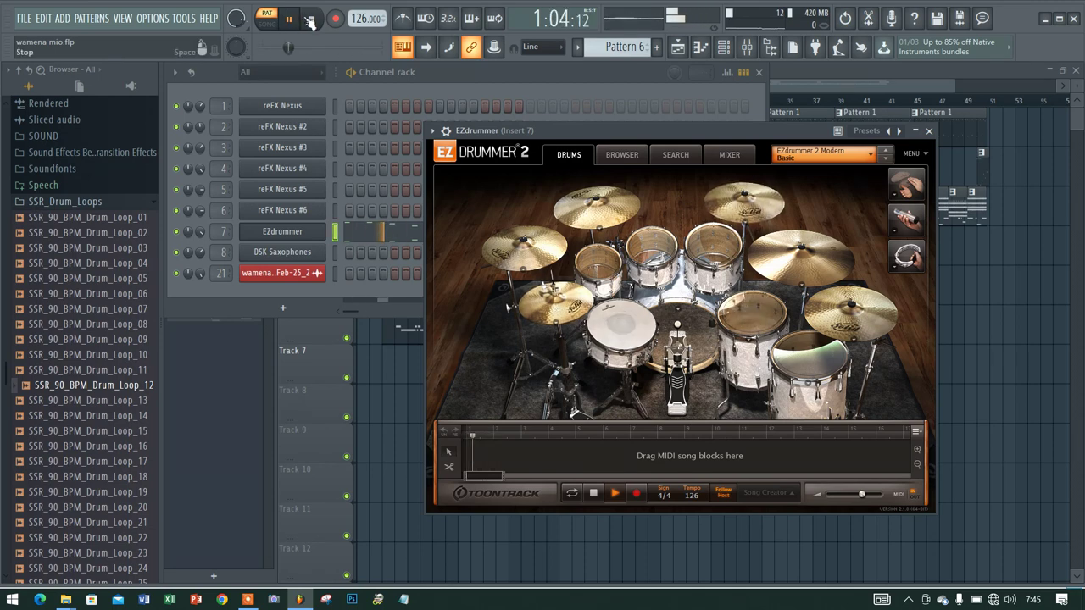
left_click(310, 19)
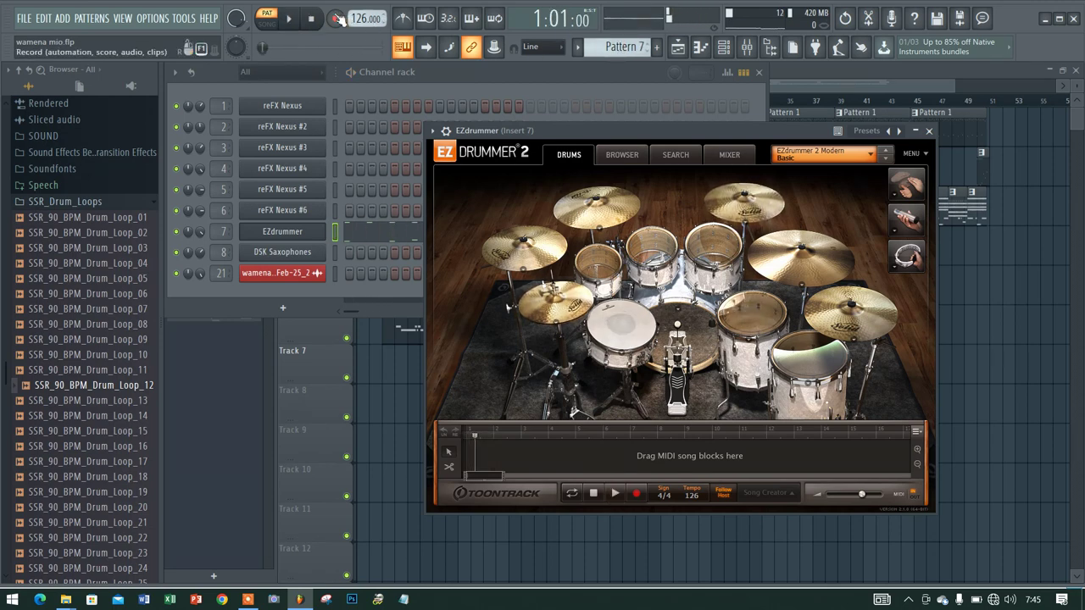
left_click(303, 21)
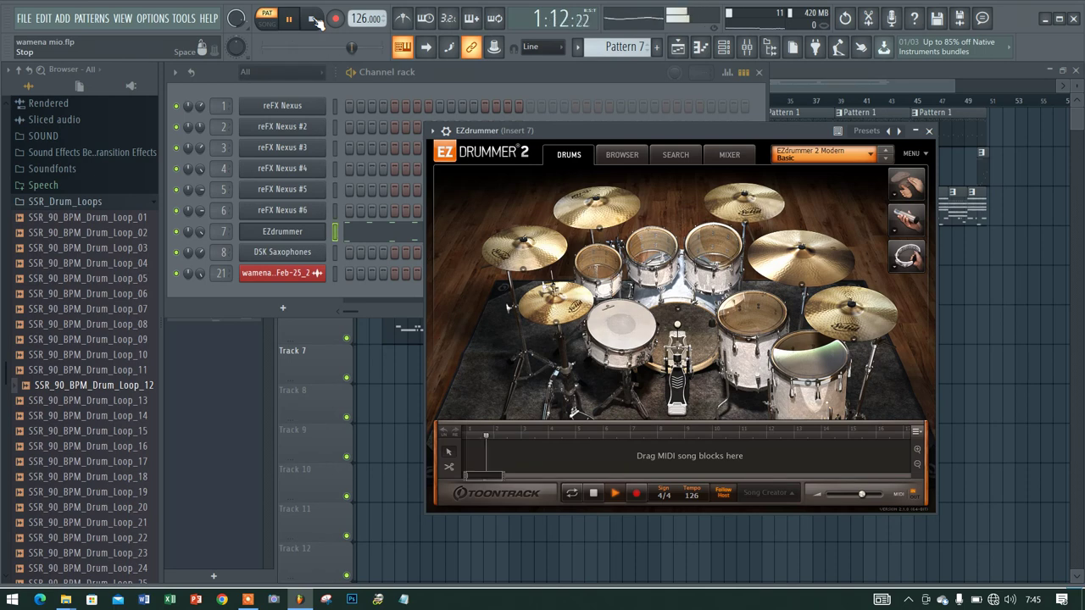
left_click(314, 21)
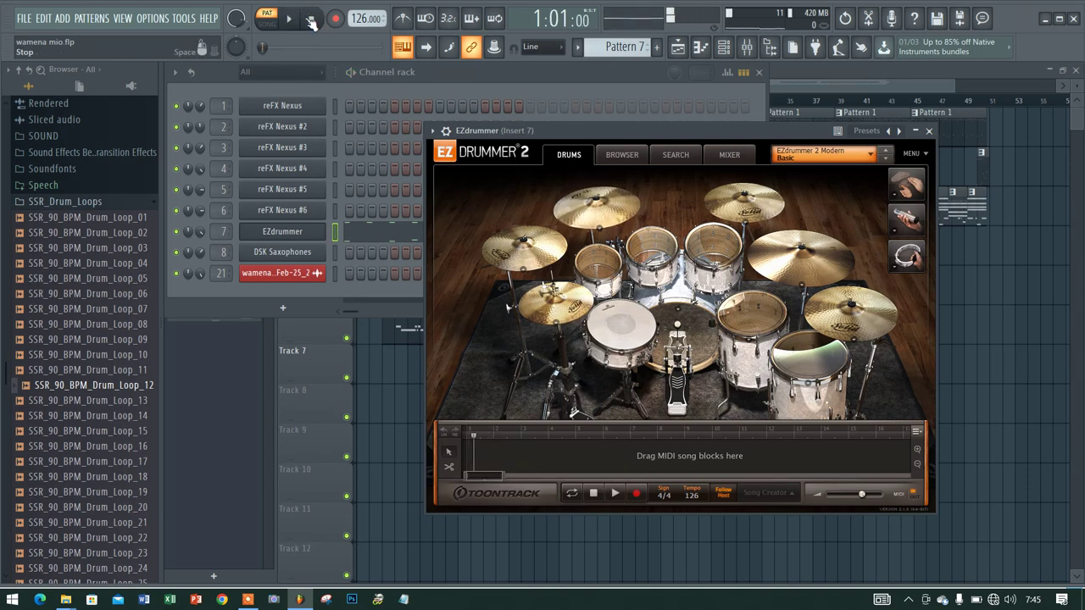
left_click(293, 22)
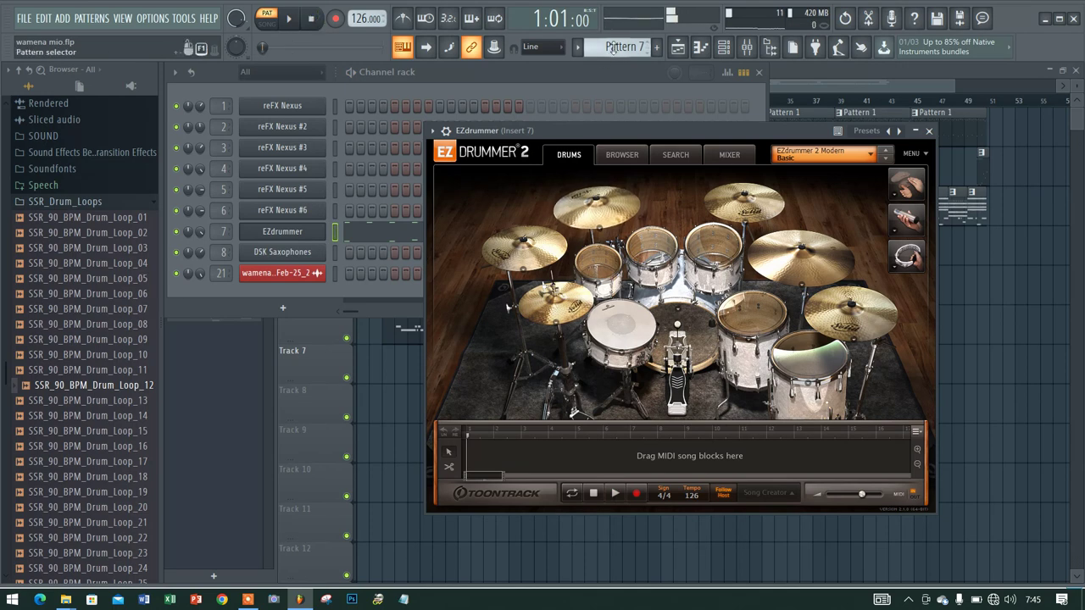
Step: Play Pattern 8 and inspect the instruments on the reFX Nexus channels from #5 up to the first one
scroll(612, 49, "down", 1)
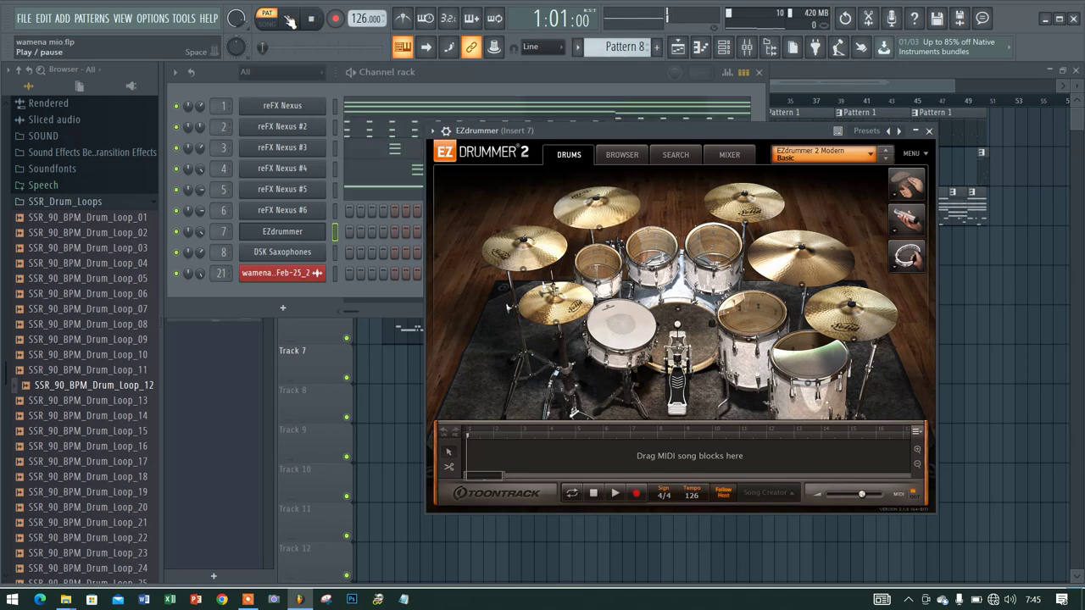
left_click(289, 20)
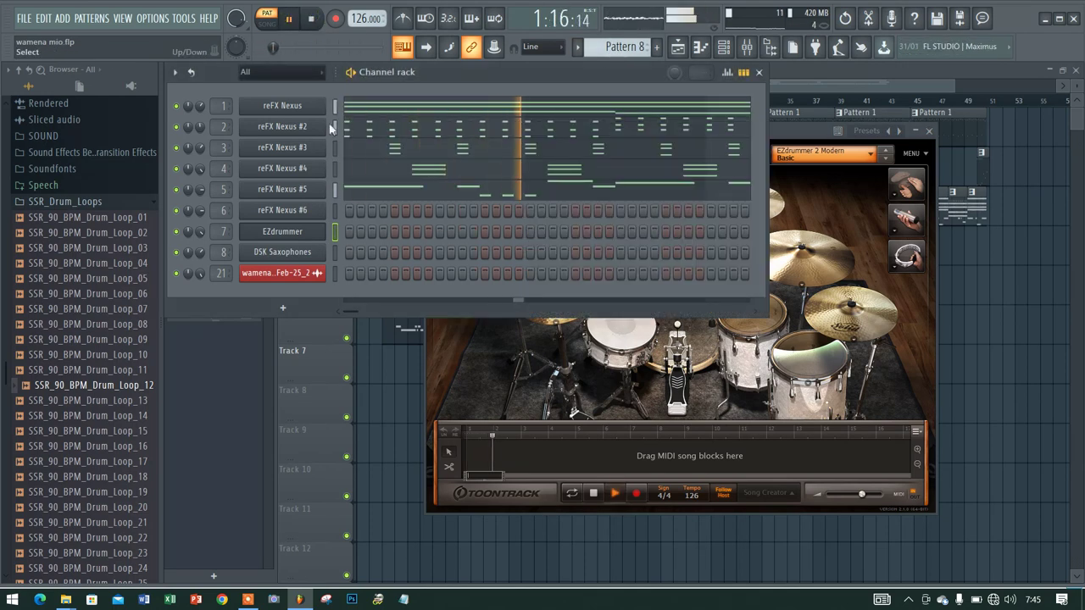
left_click(297, 190)
left_click(283, 169)
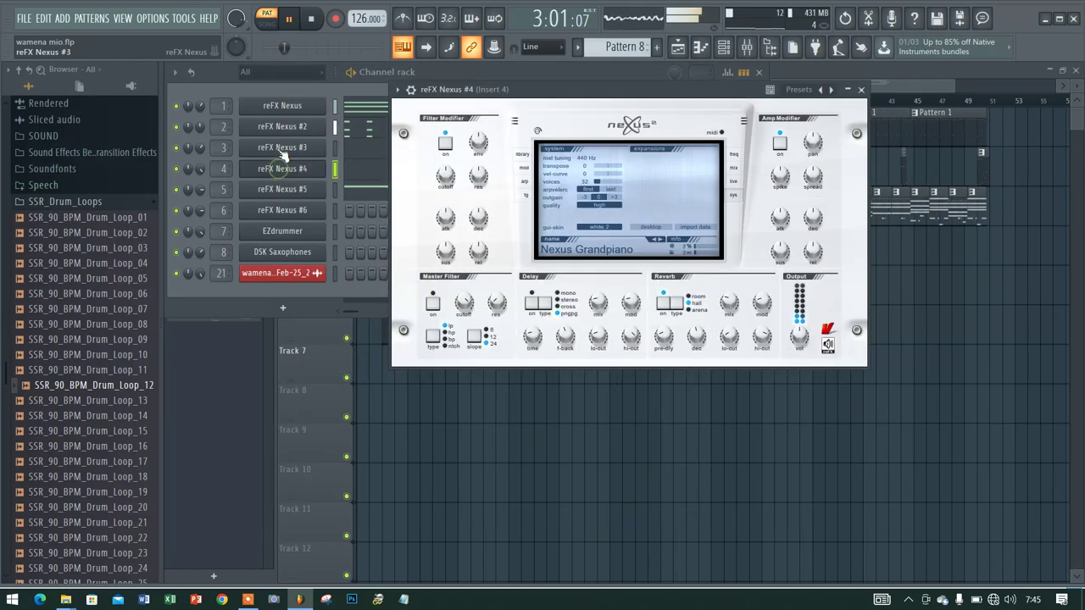
left_click(283, 148)
left_click(288, 126)
left_click(297, 109)
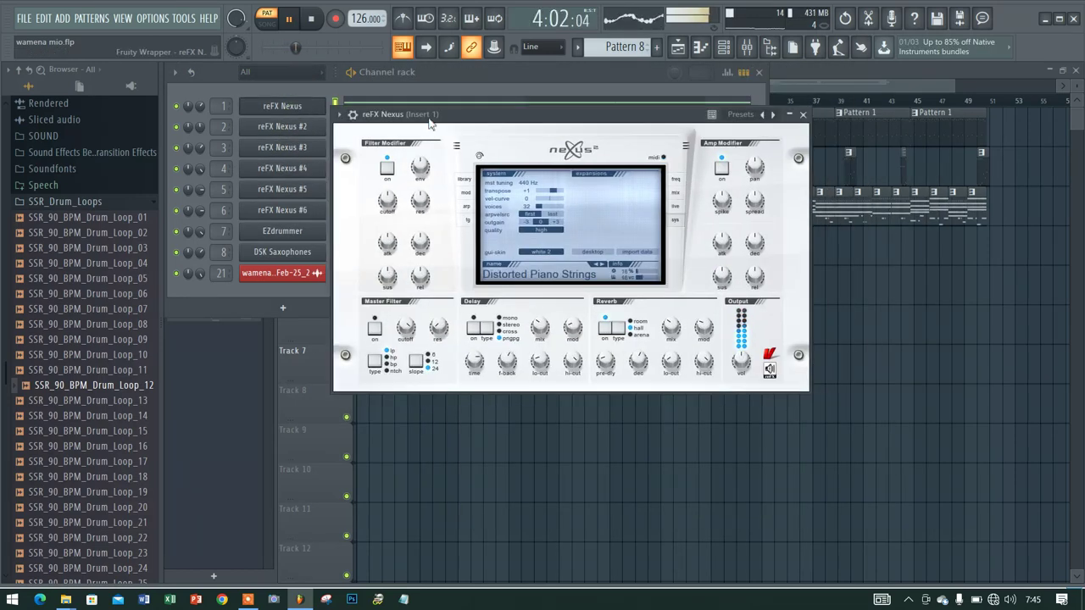
left_click(803, 115)
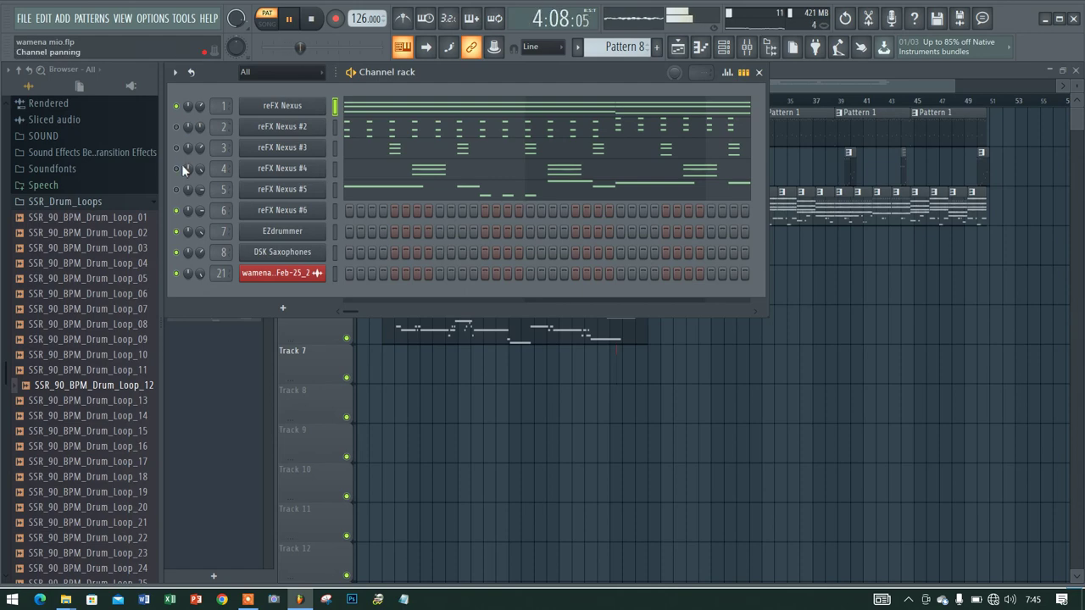
Step: Examine the Pattern 8 notes of reFX Nexus #4 over their full length in the piano roll
left_click(434, 167)
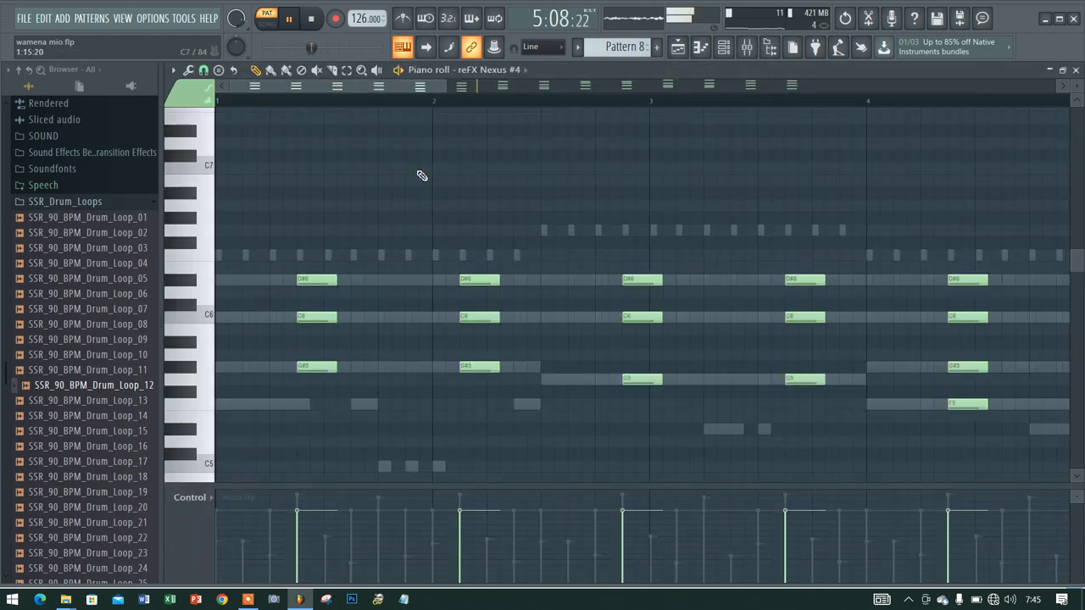
left_click_drag(447, 87, 1047, 86)
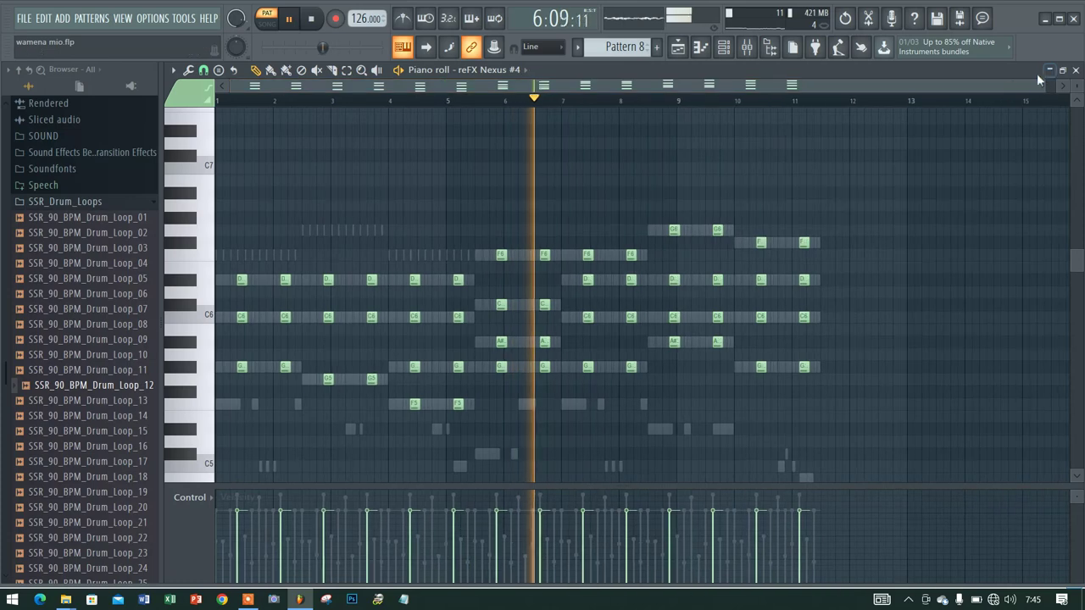
left_click(1075, 71)
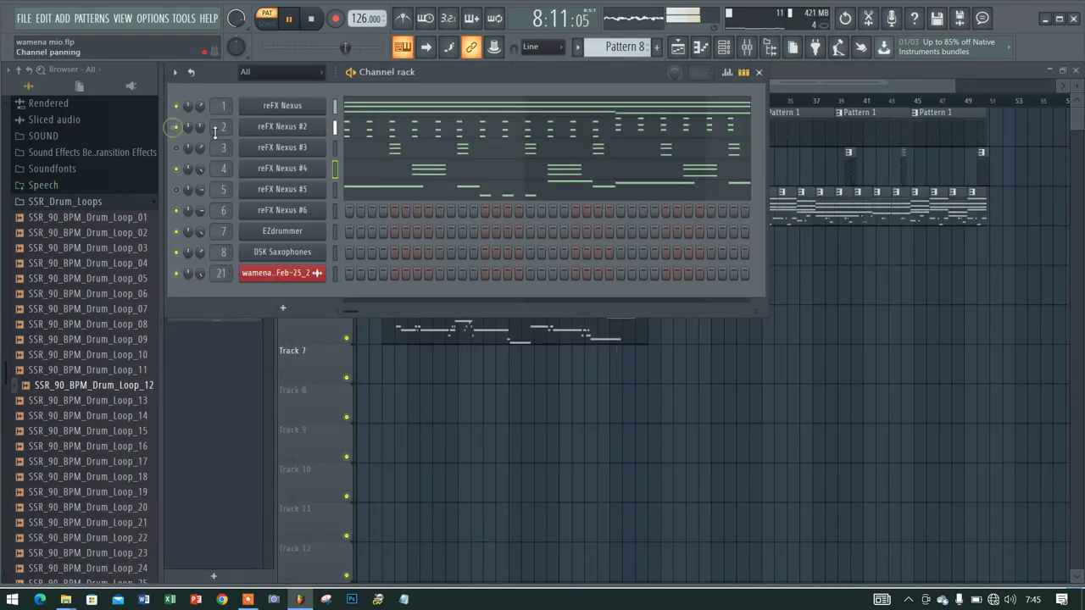
Step: Examine the Pattern 8 notes of reFX Nexus #2 and #3 in the piano roll and stop playback
left_click(352, 138)
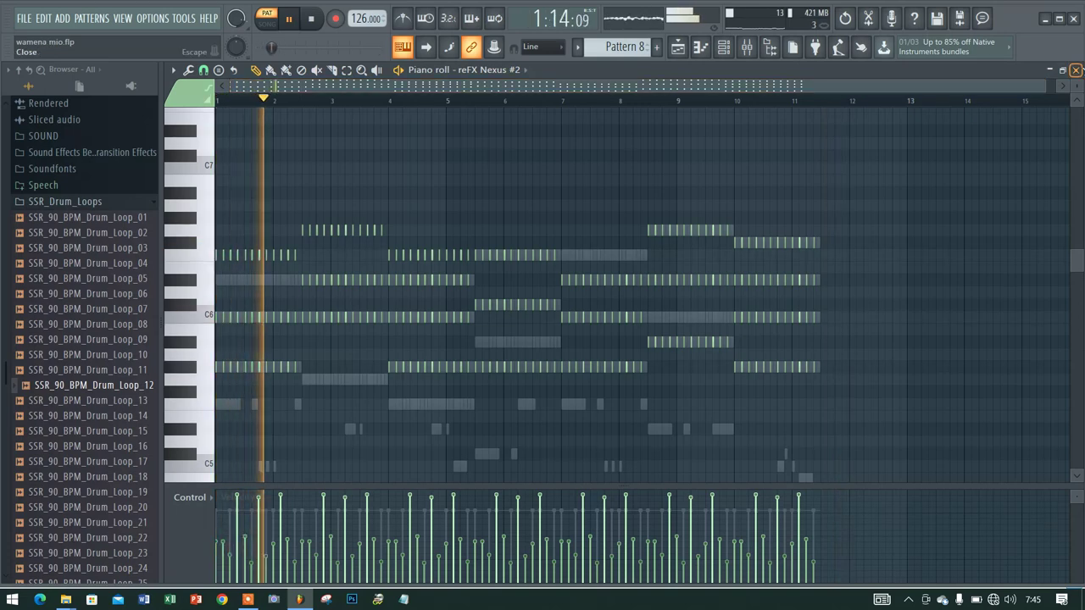
key("F6")
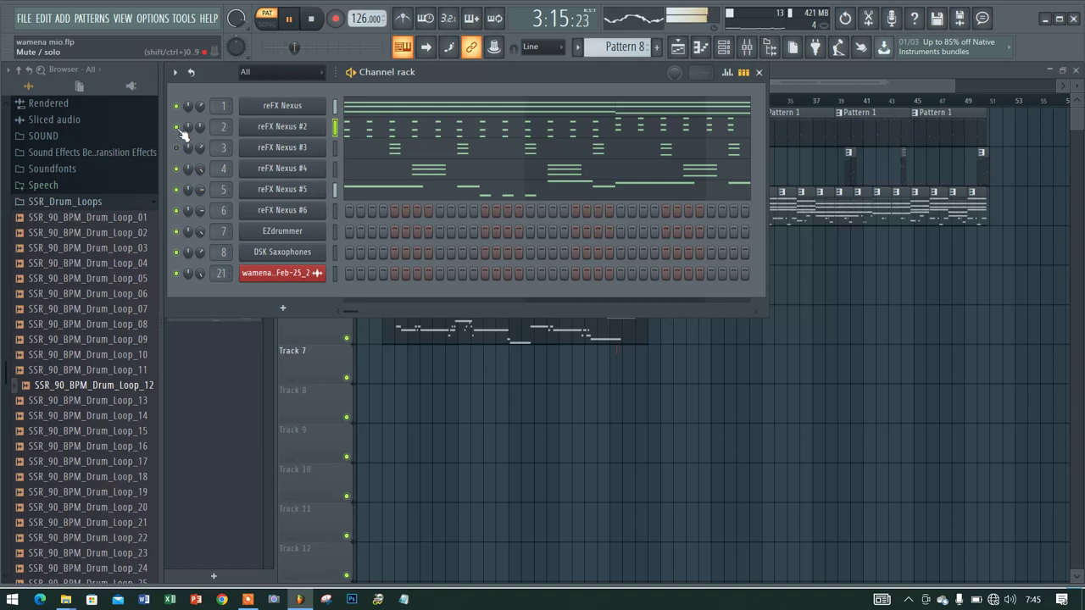
left_click(345, 145)
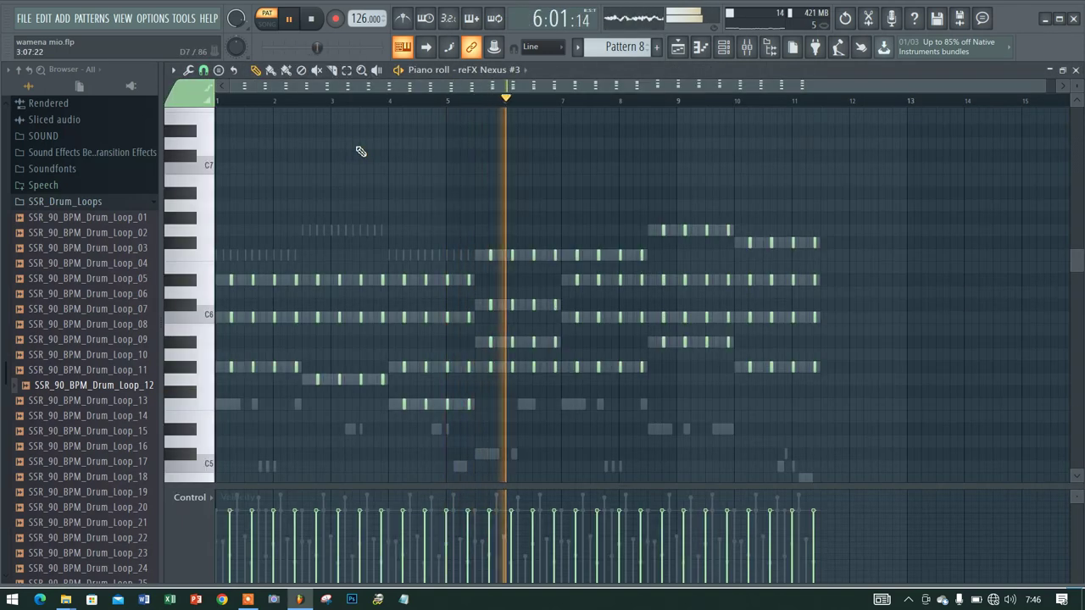
left_click(312, 19)
left_click(1078, 69)
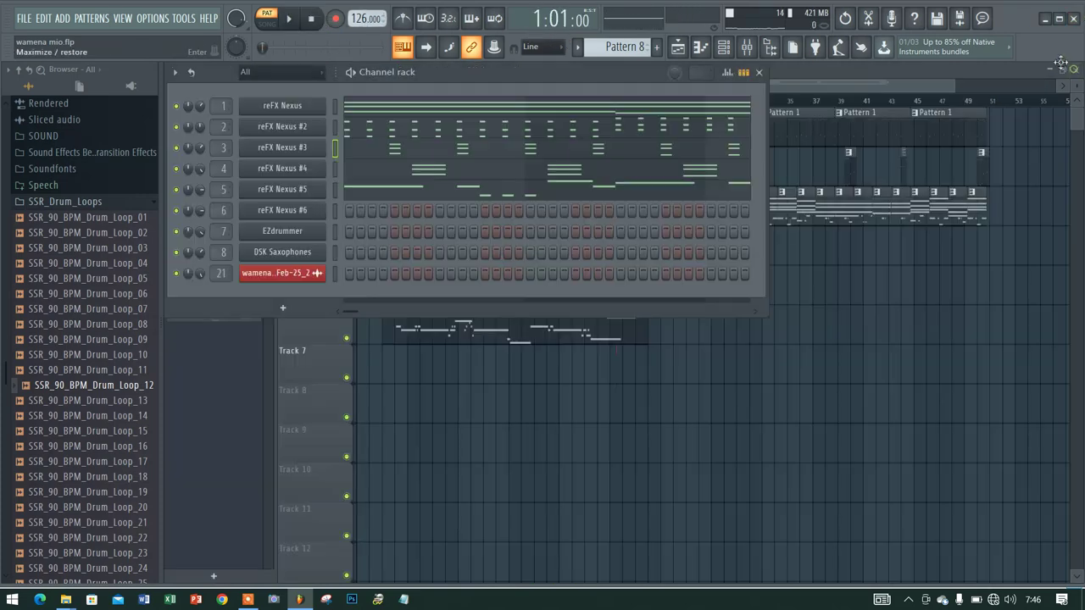
Step: Play Pattern 9 and examine the full reFX Nexus #6 melody in the piano roll
scroll(623, 38, "down", 1)
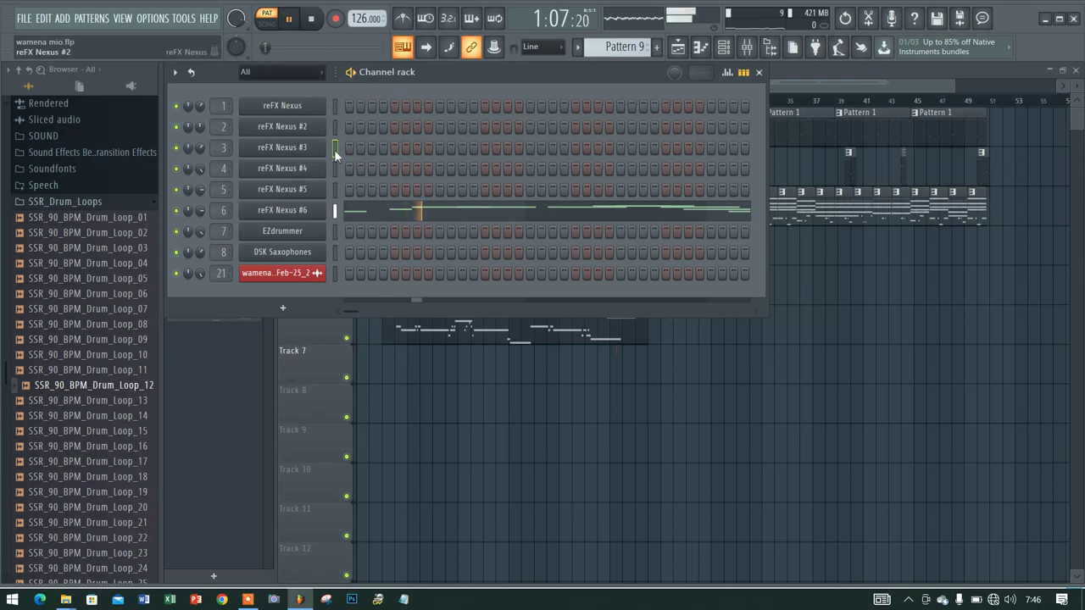
left_click(370, 213)
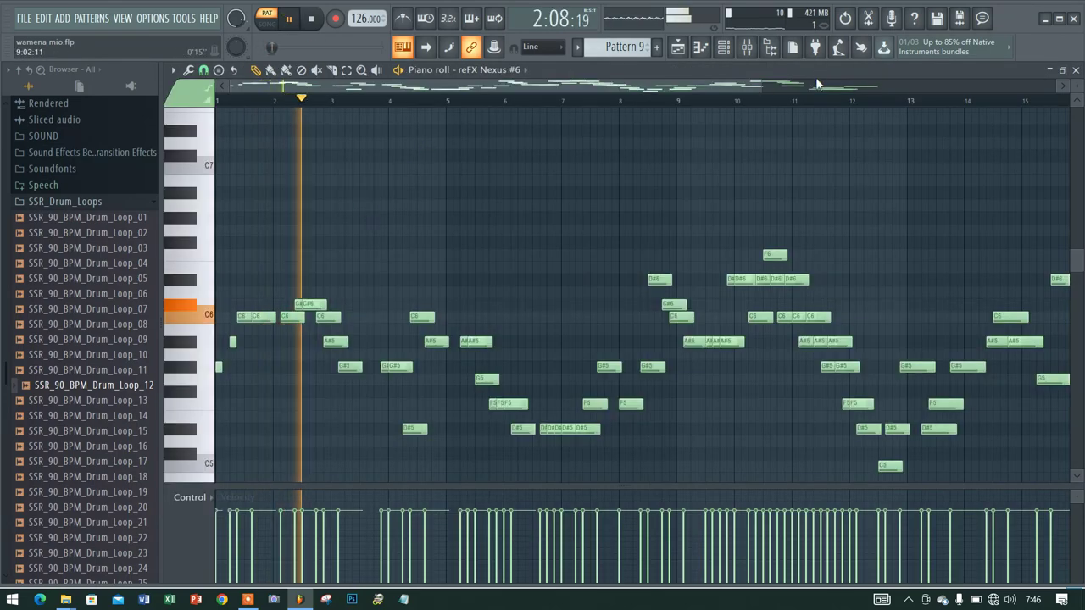
left_click_drag(765, 84, 962, 77)
scroll(751, 158, "down", 1)
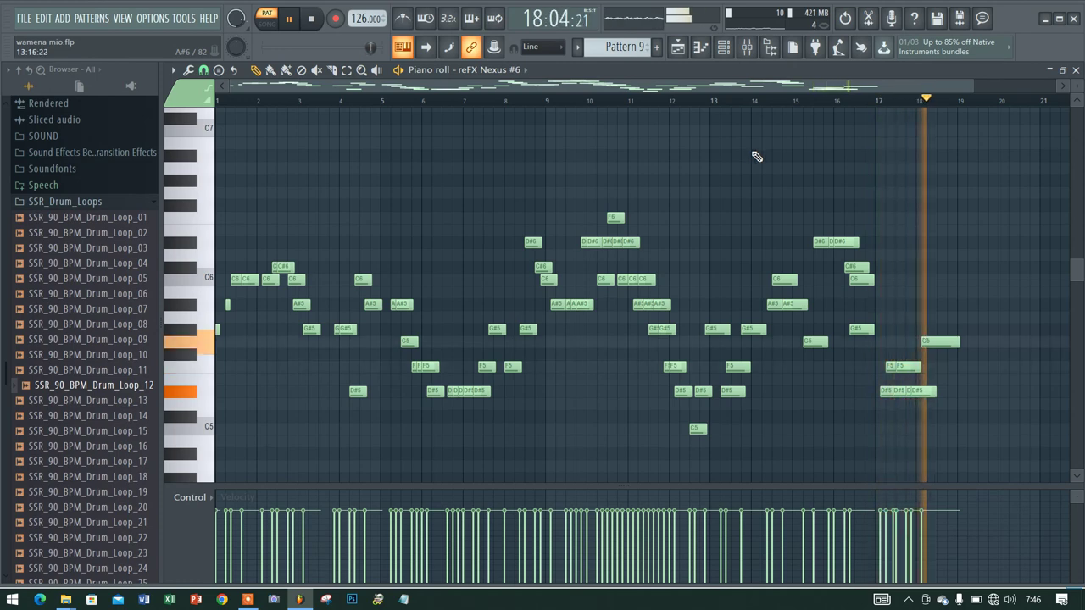
left_click(312, 18)
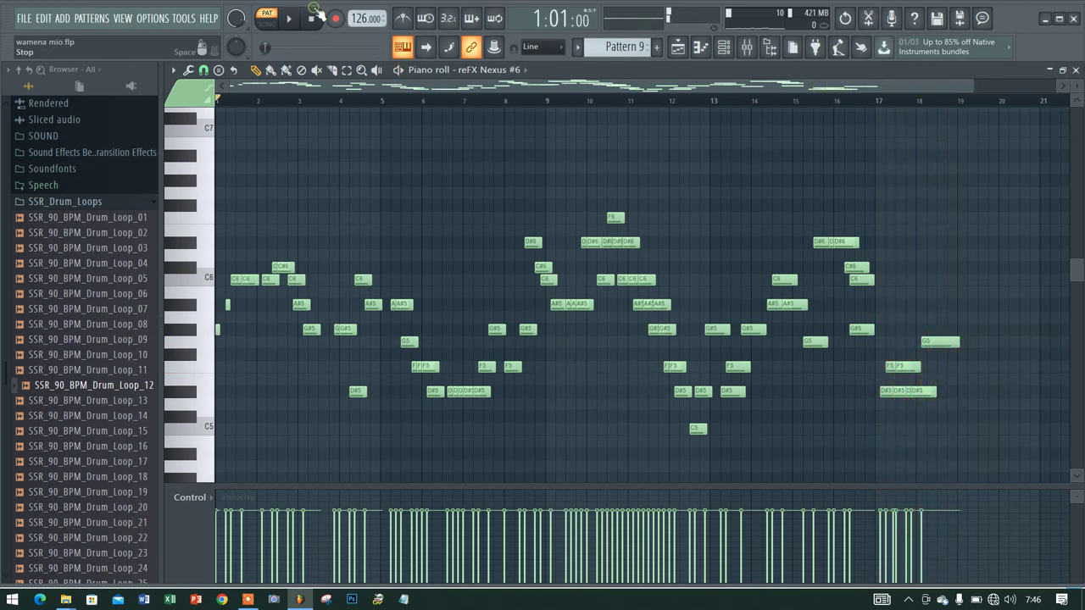
left_click(1076, 71)
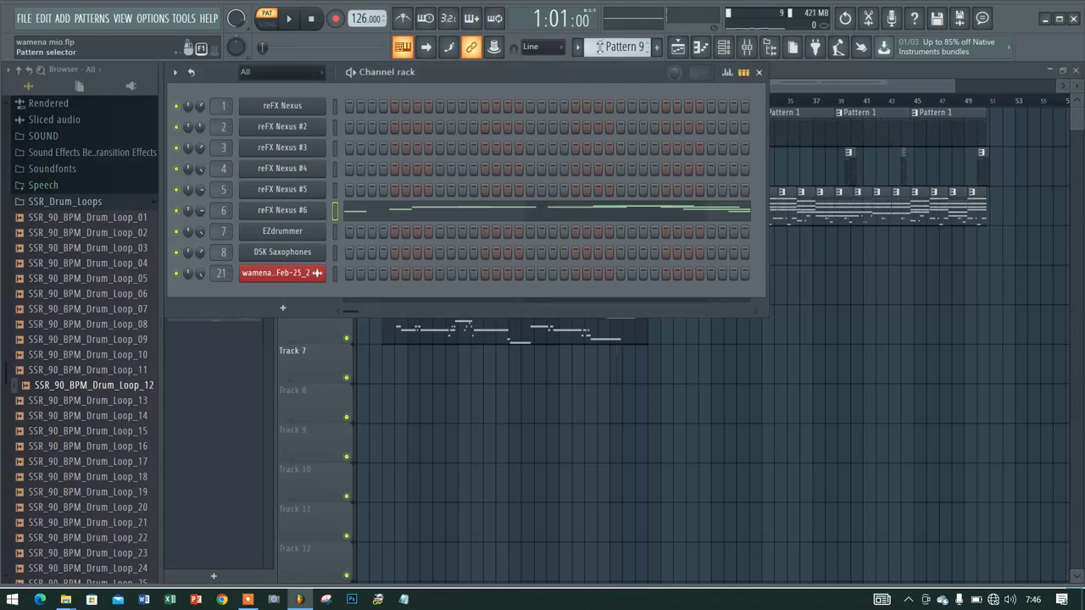
Step: Switch to Pattern 10, play it and examine the full DSK Saxophones melody in the piano roll
scroll(601, 46, "up", 1)
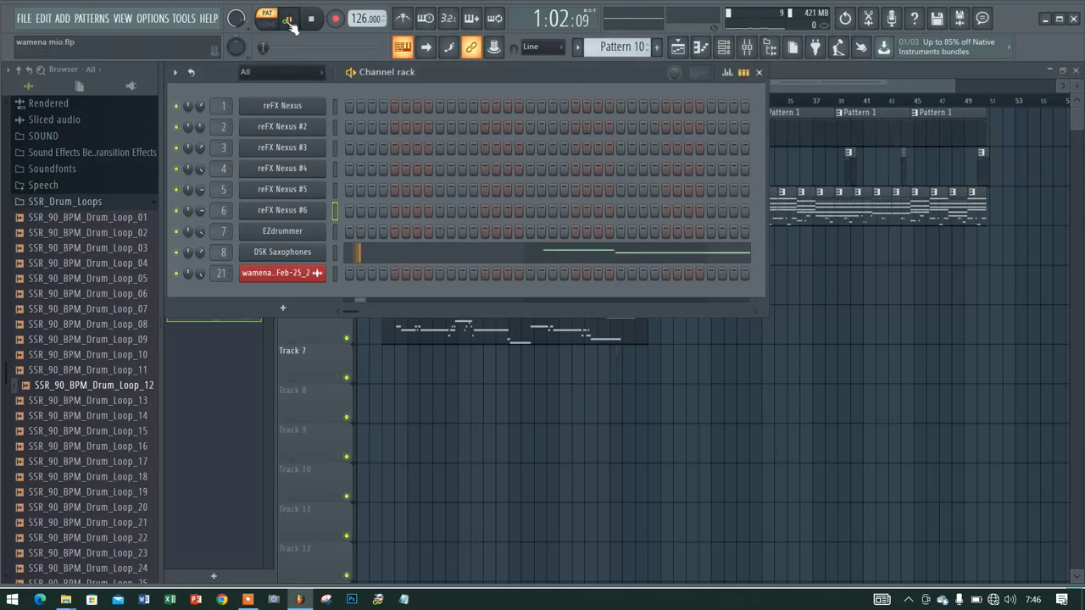
left_click(423, 259)
scroll(429, 258, "up", 2)
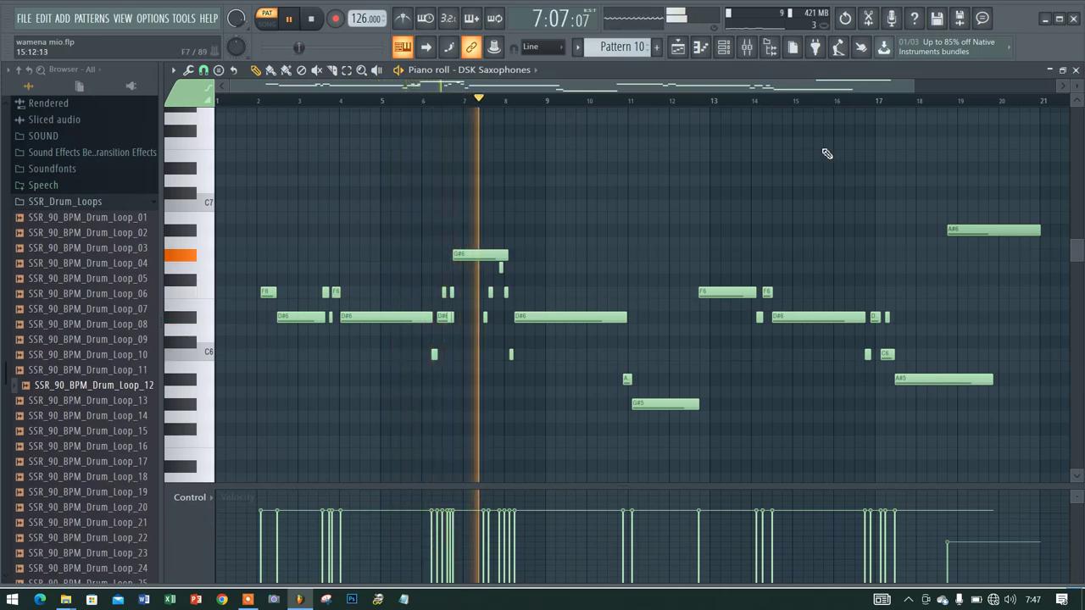
Step: Inspect the Soprano Sax instrument on the DSK Saxophones channel, then close the instrument and piano roll windows
left_click(723, 47)
left_click(273, 252)
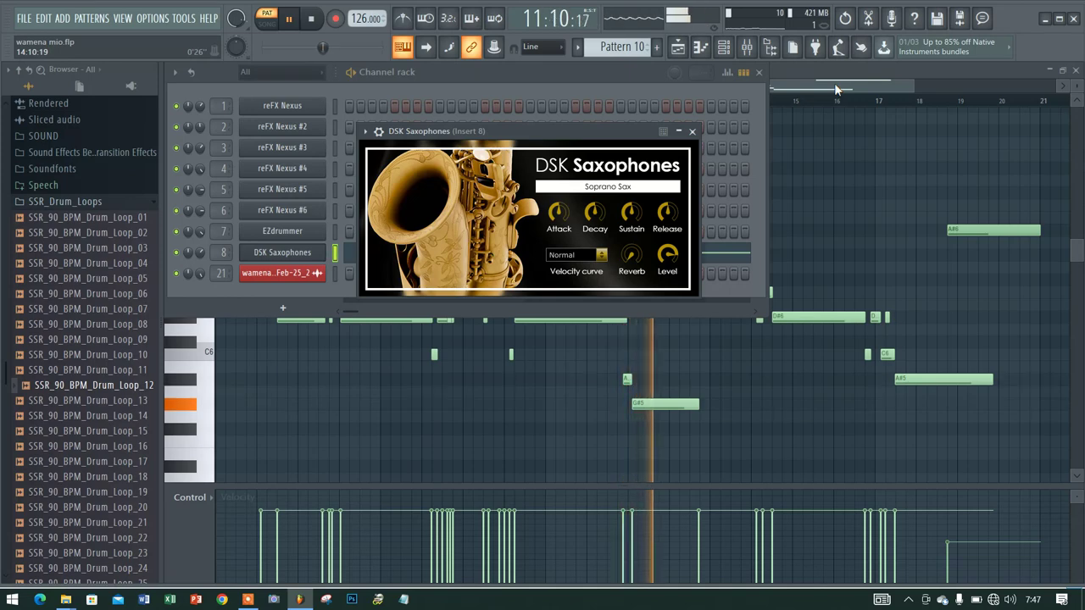
left_click(1059, 82)
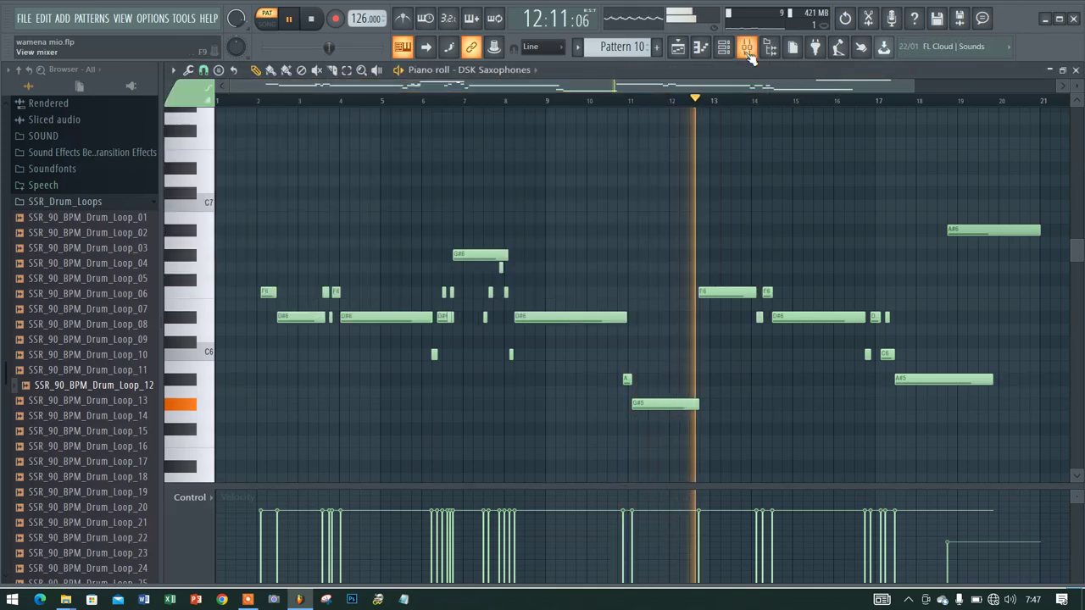
left_click(1075, 69)
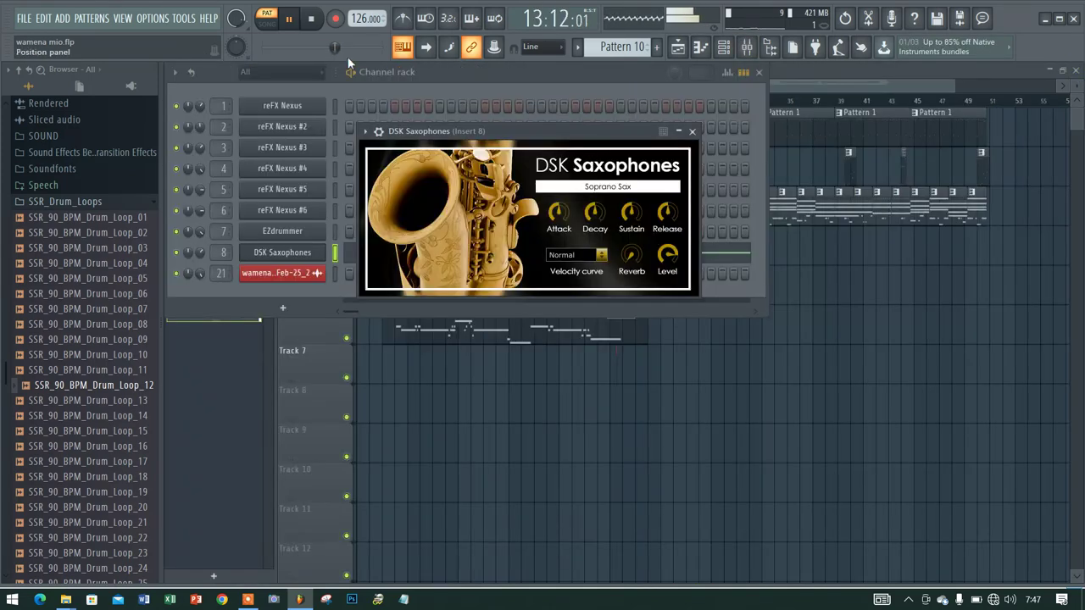
left_click(357, 78)
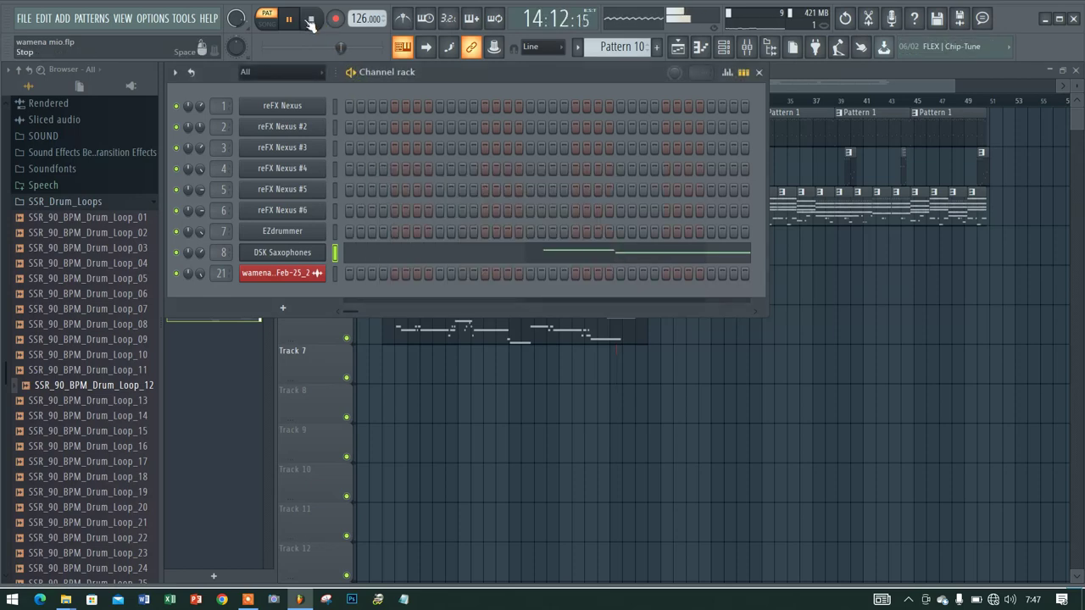
Step: Select Pattern 13, play the arrangement in song mode with the playlist in view, and stop playback
scroll(620, 49, "up", 1)
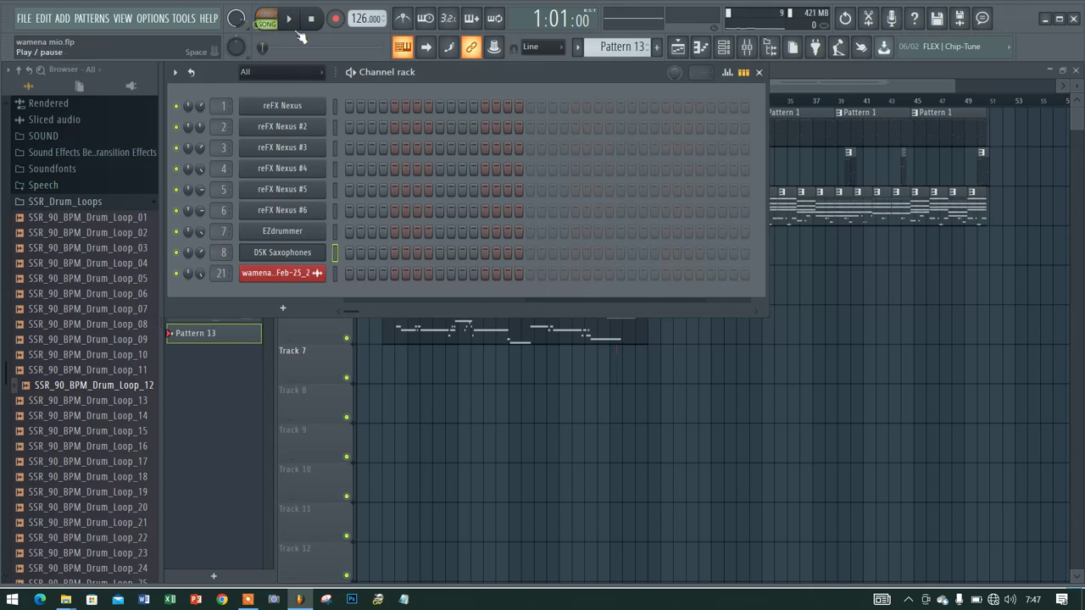
left_click(804, 70)
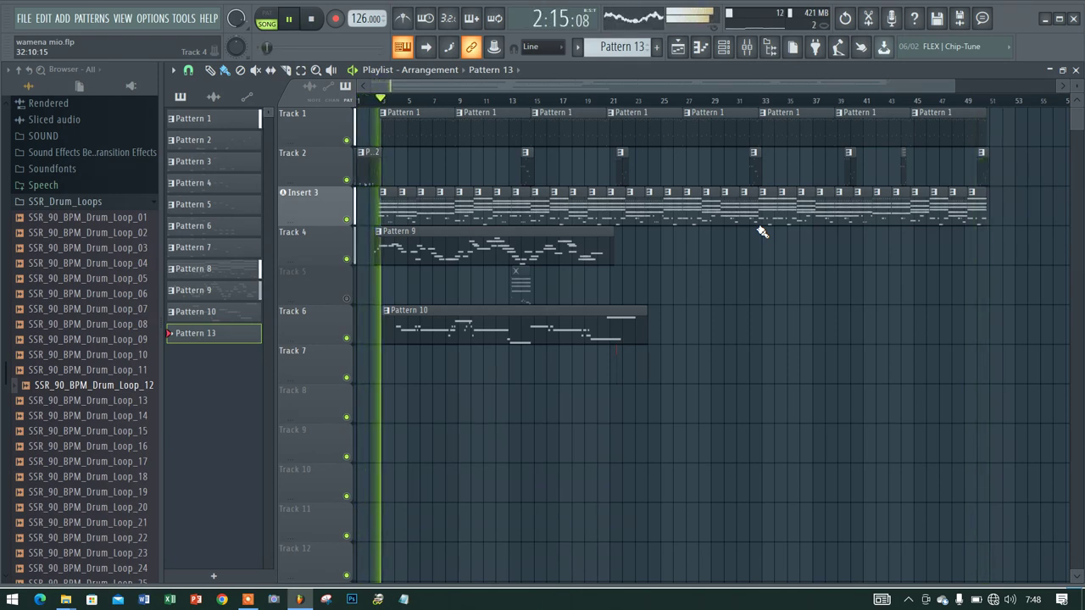
left_click(312, 20)
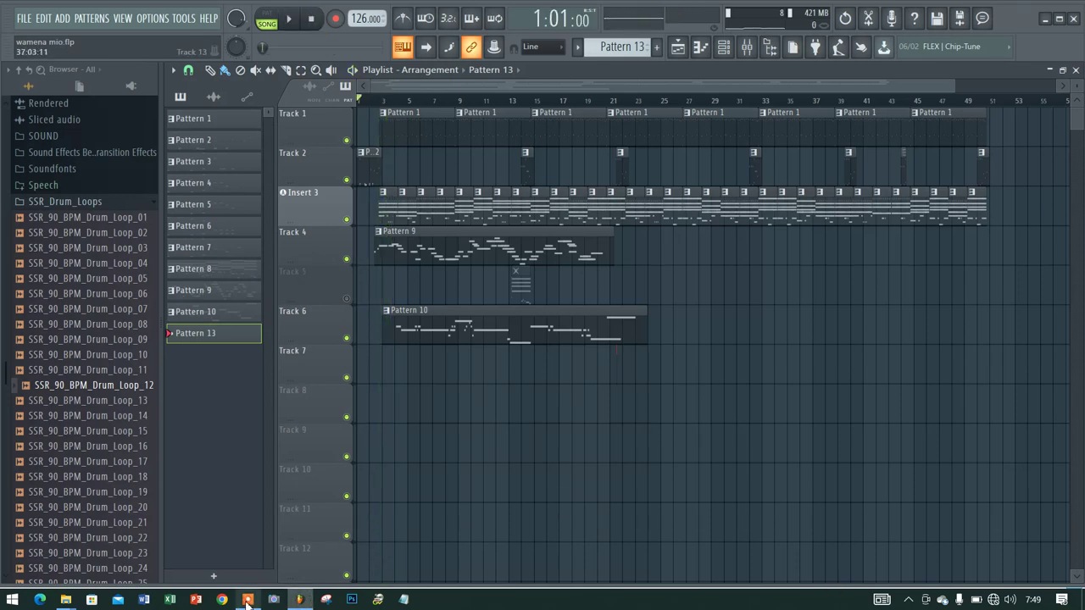
Step: Minimize the project window and the Music folder window to show the desktop
left_click(1053, 19)
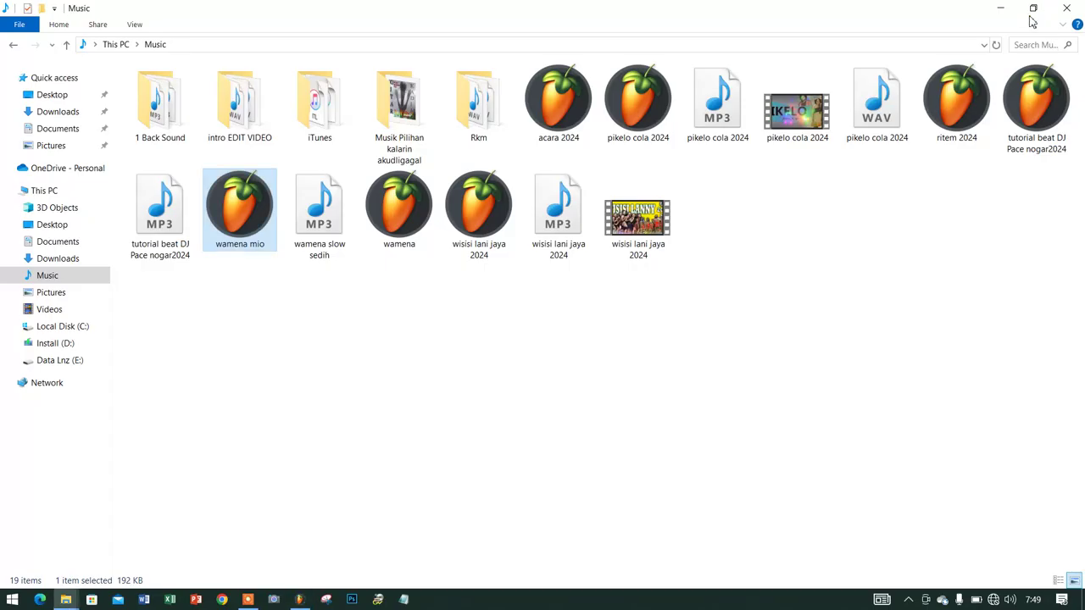
left_click(1003, 7)
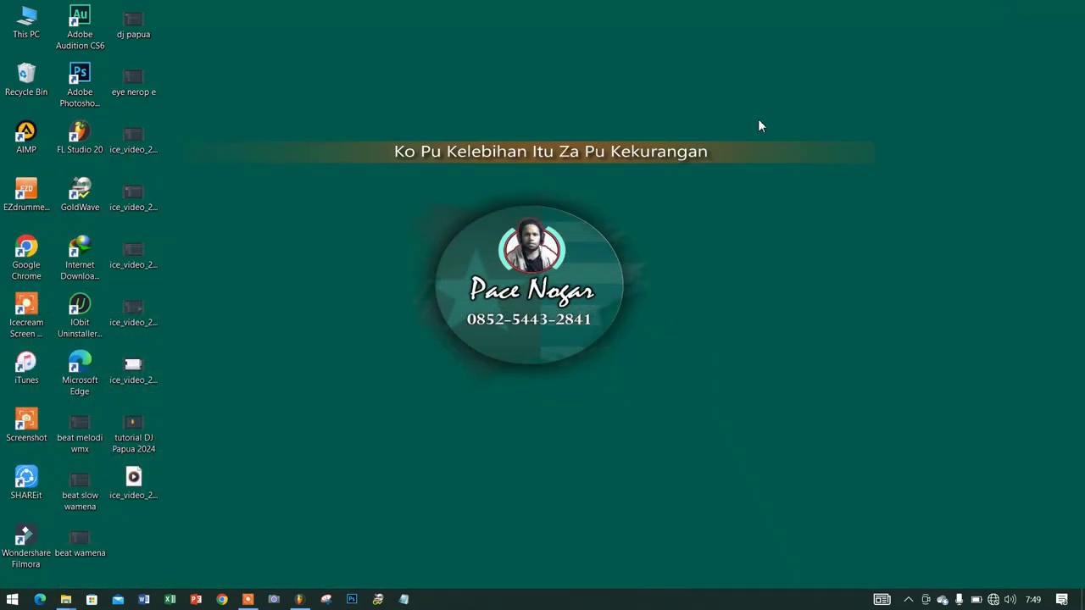